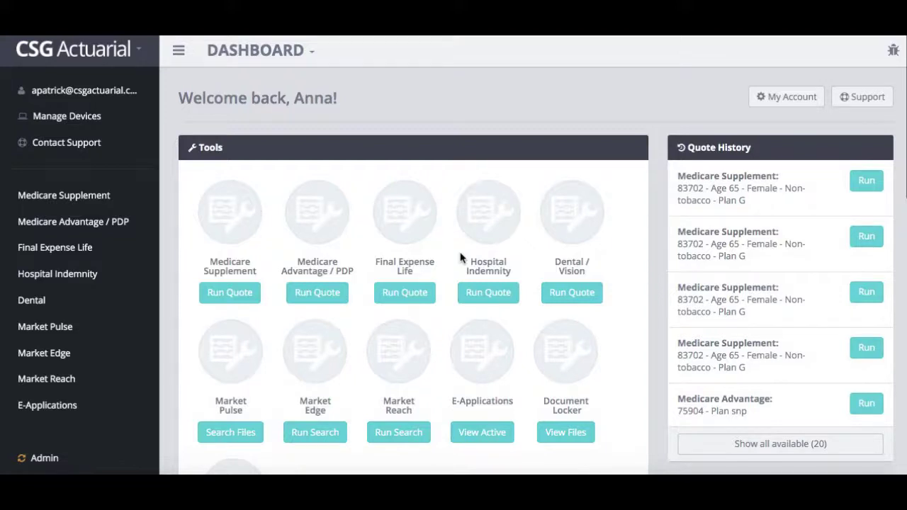
# Open the eSOA Document Signing list from its dashboard tile's View List link
pyautogui.scroll(-2, 460, 258)
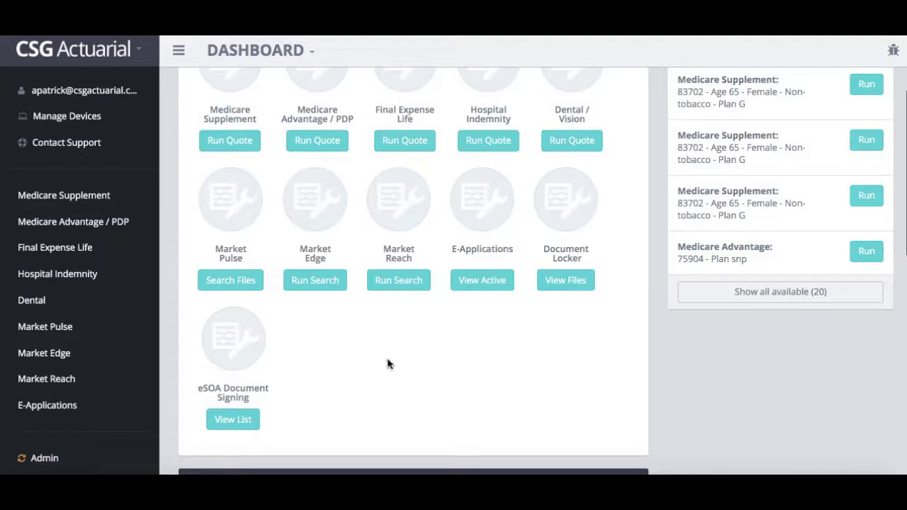
pyautogui.click(246, 426)
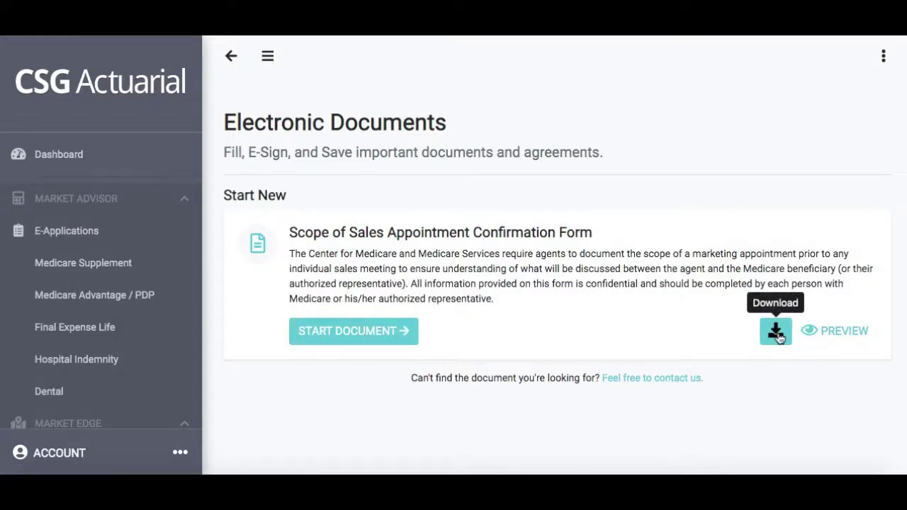
pyautogui.click(834, 341)
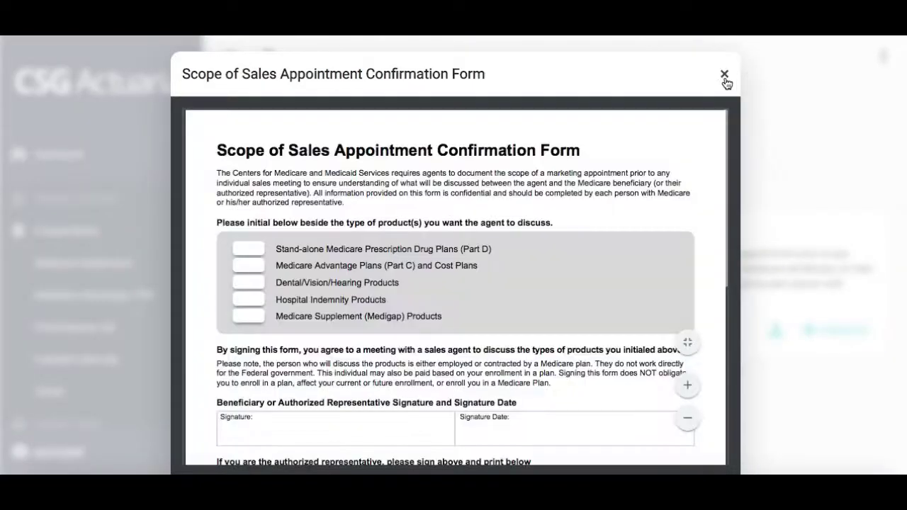
pyautogui.click(724, 76)
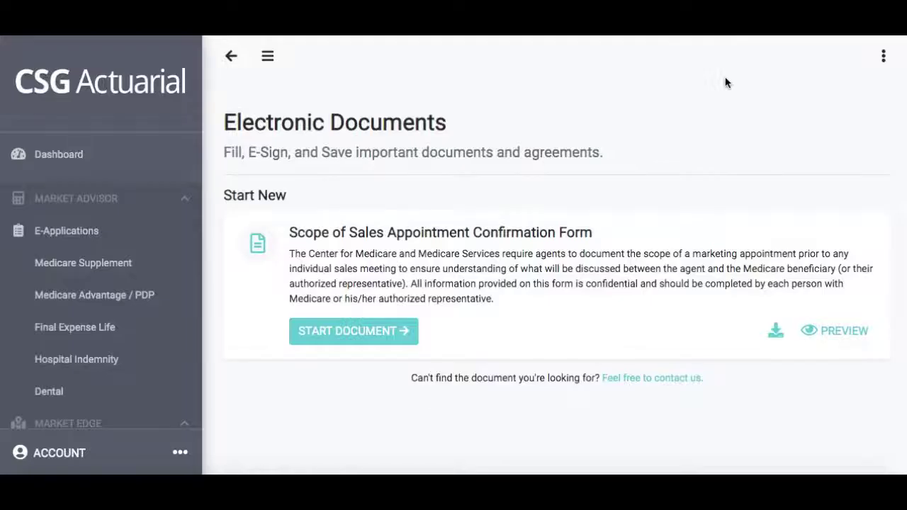
# Start a new Scope of Sales document, retitle 'Untitled Document' with the client's full name, and save
pyautogui.click(361, 334)
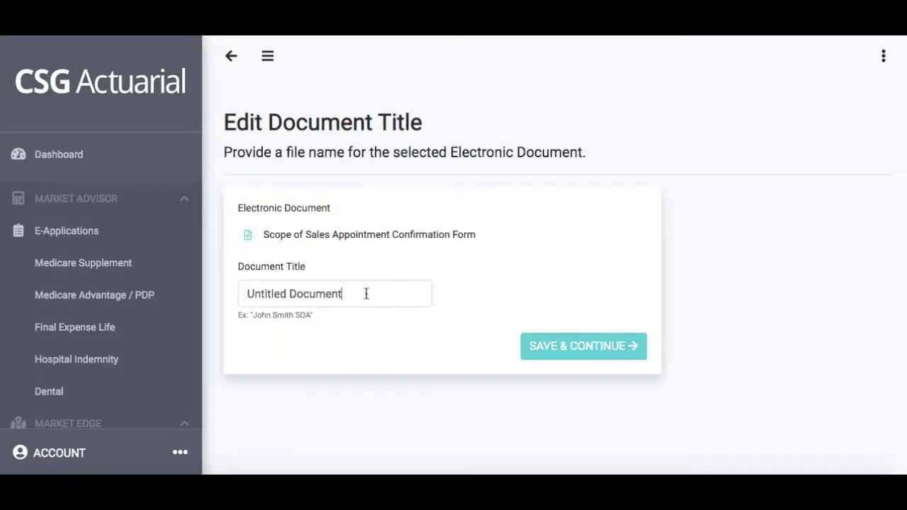
pyautogui.moveTo(364, 293); pyautogui.dragTo(229, 299)
pyautogui.write('John ')
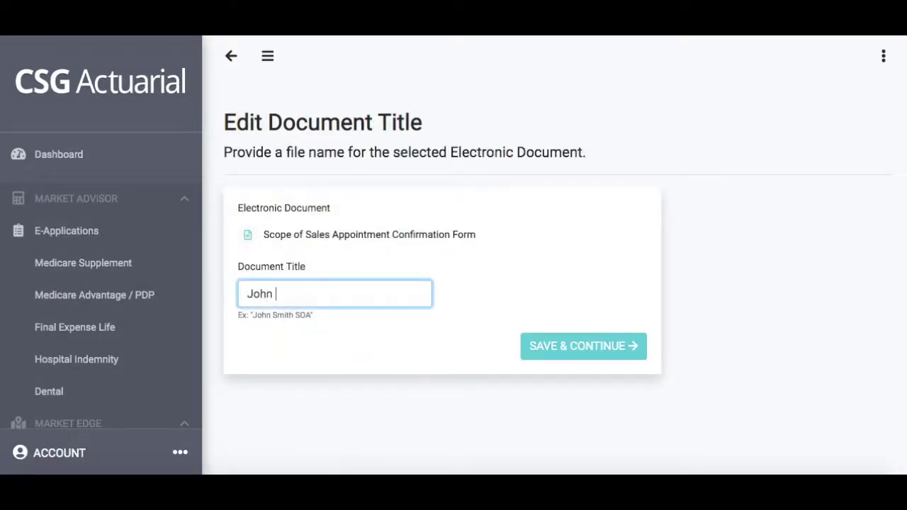
pyautogui.write('Smith')
pyautogui.click(568, 358)
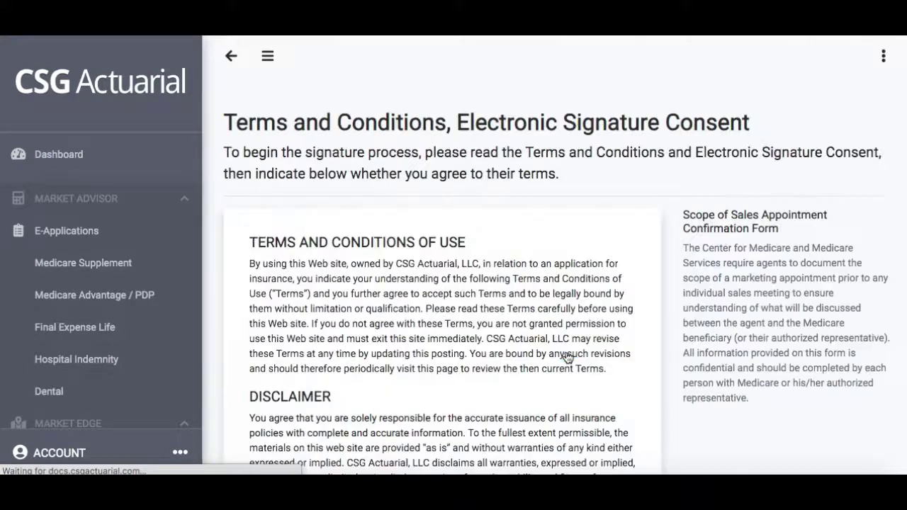
# Agree to the electronic signature Terms and Conditions and continue
pyautogui.scroll(-20, 567, 358)
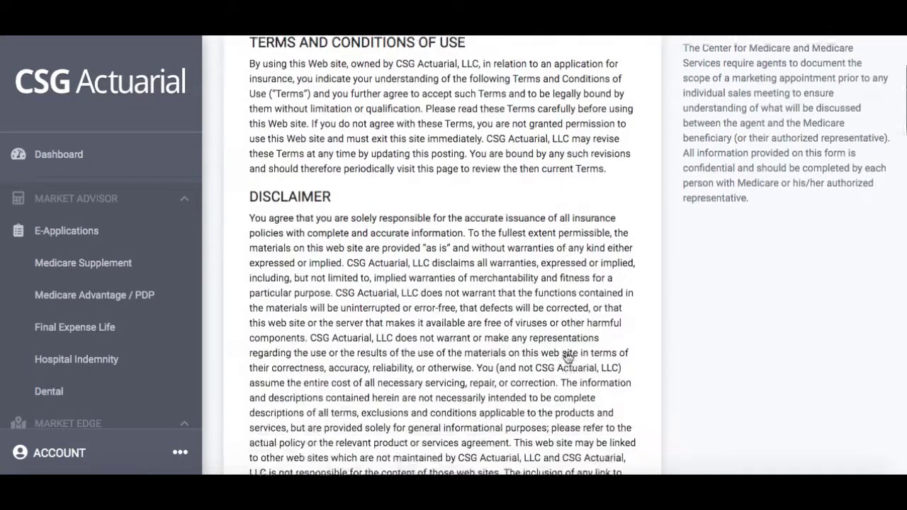
pyautogui.scroll(-10, 568, 358)
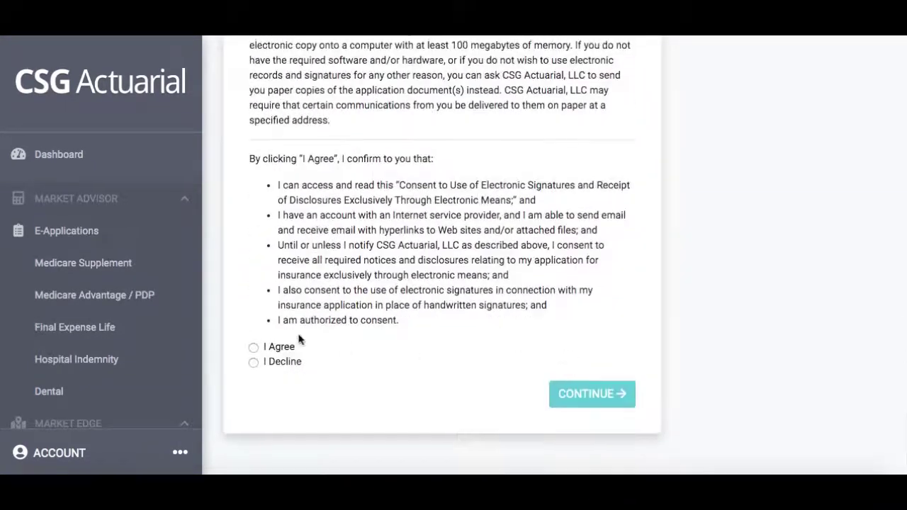
pyautogui.click(253, 348)
pyautogui.click(595, 402)
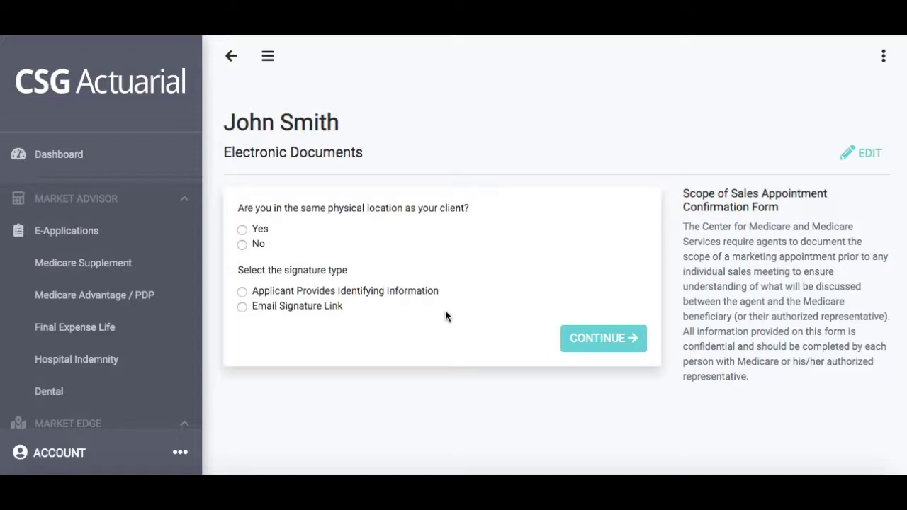
# Mark the client as not present and send an Email Signature Link to the applicant's e-mail address
pyautogui.click(259, 245)
pyautogui.click(283, 307)
pyautogui.click(305, 359)
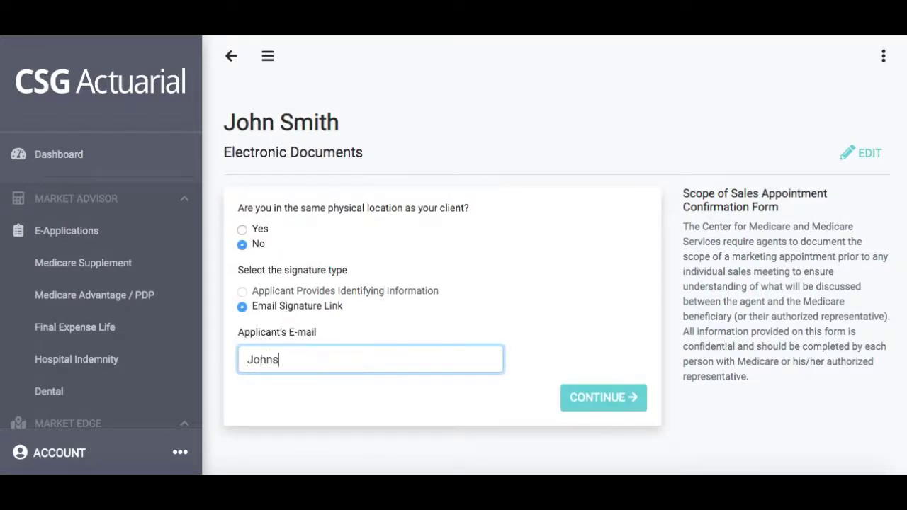
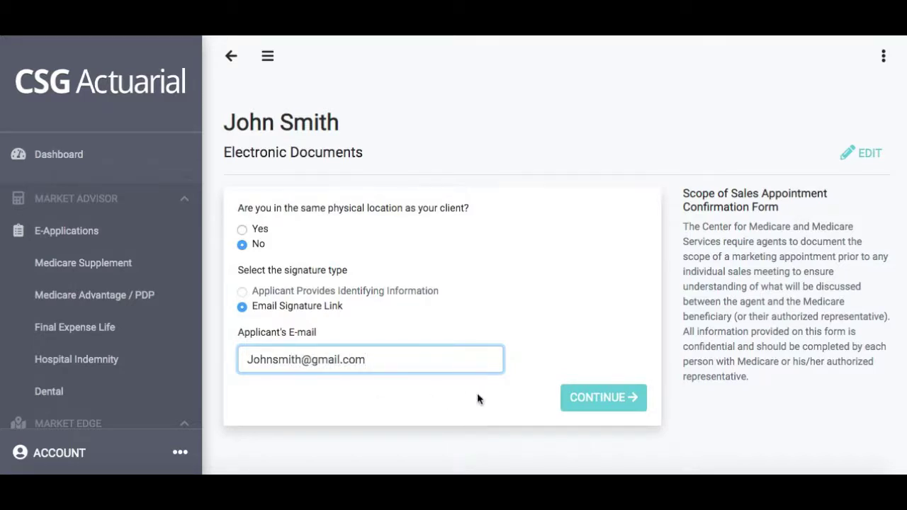
pyautogui.click(587, 399)
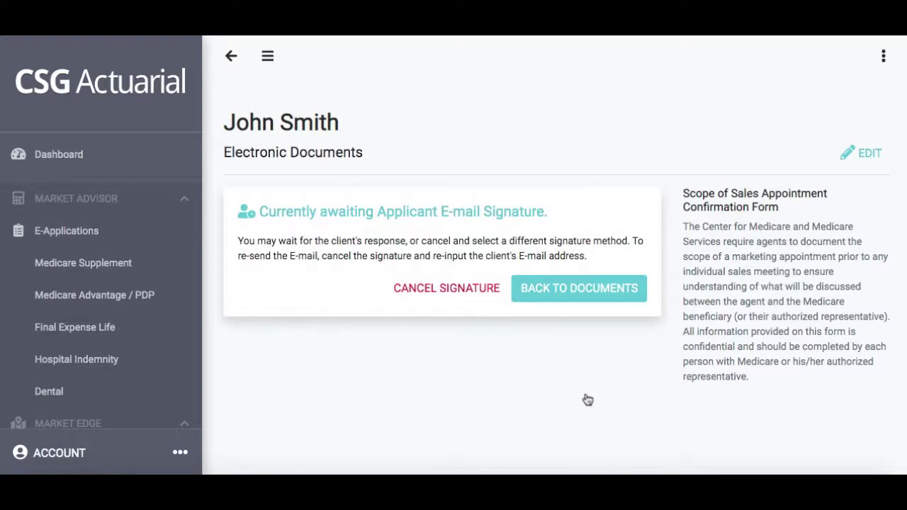
pyautogui.click(576, 294)
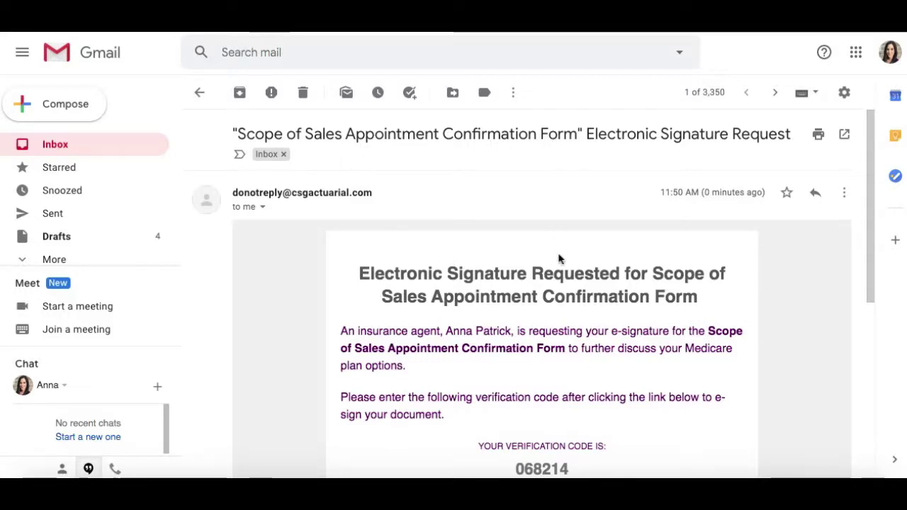
# Copy the verification code from the signature request e-mail and follow its E-Sign Your Document link
pyautogui.scroll(-2, 559, 258)
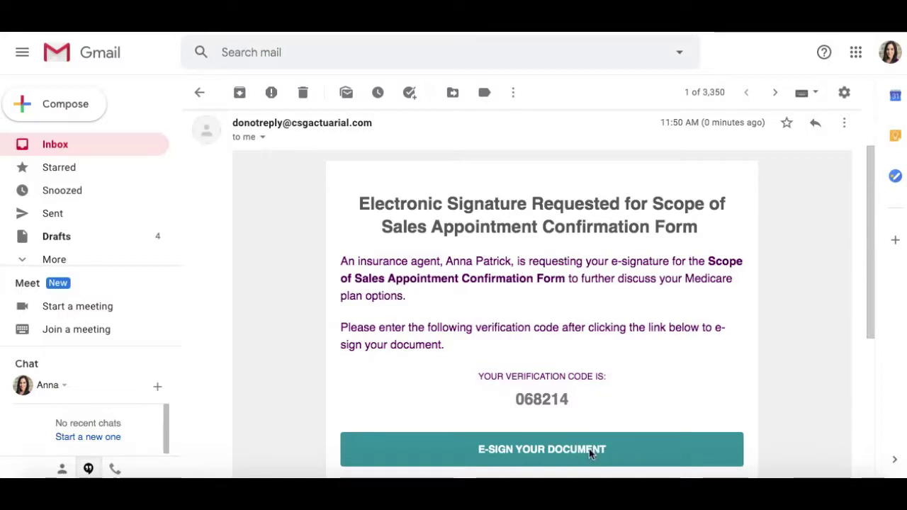
pyautogui.scroll(-1, 589, 451)
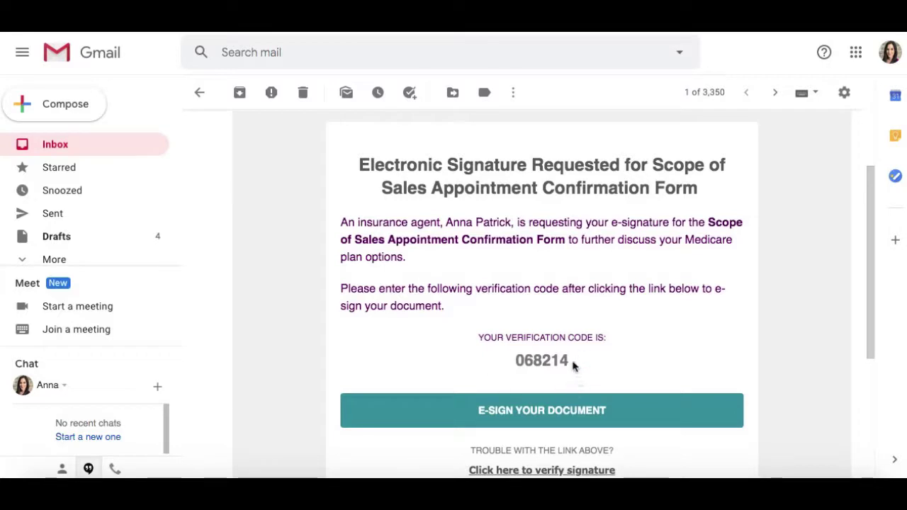
pyautogui.moveTo(569, 364); pyautogui.dragTo(514, 361)
pyautogui.hotkey('ctrl', 'c')
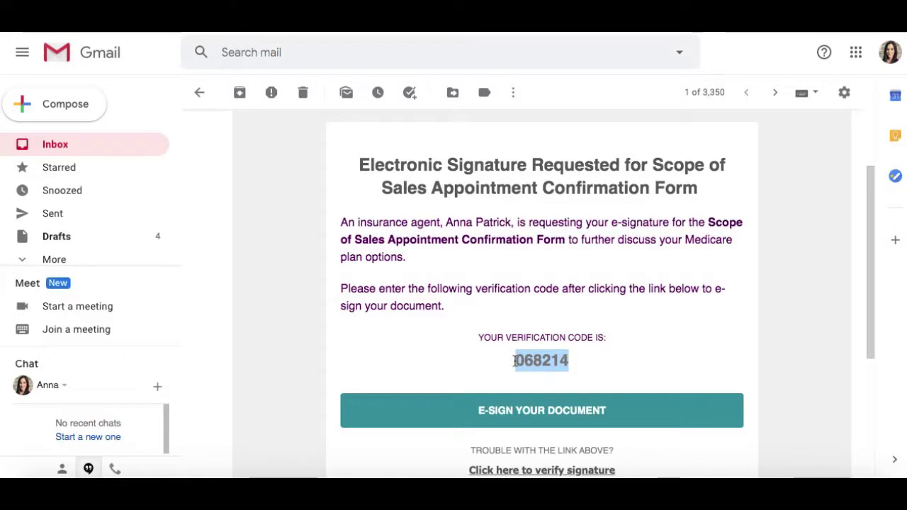
pyautogui.click(531, 414)
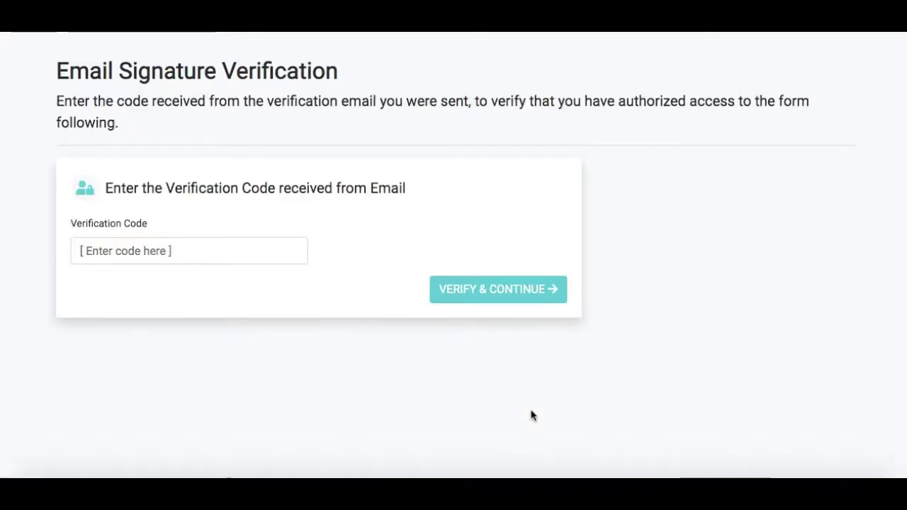
# Paste the emailed verification code into the verification field and submit it
pyautogui.click(157, 257)
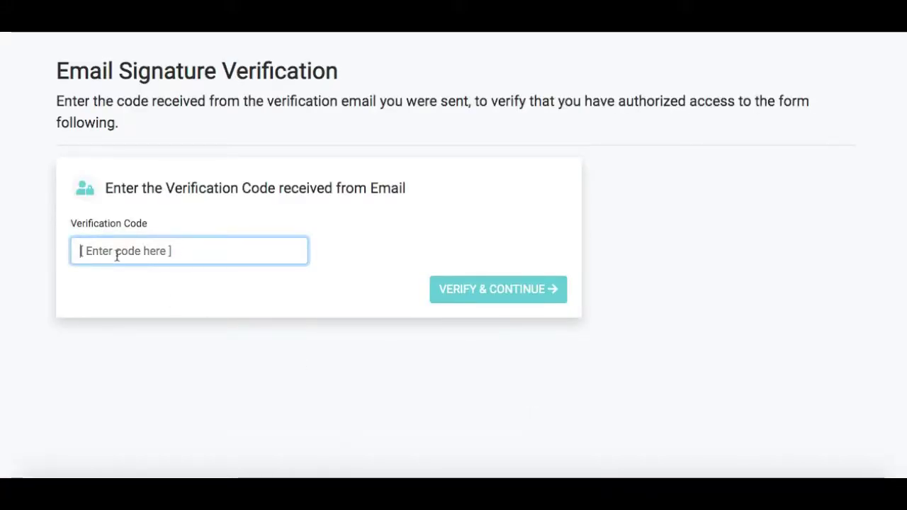
pyautogui.hotkey('ctrl', 'v')
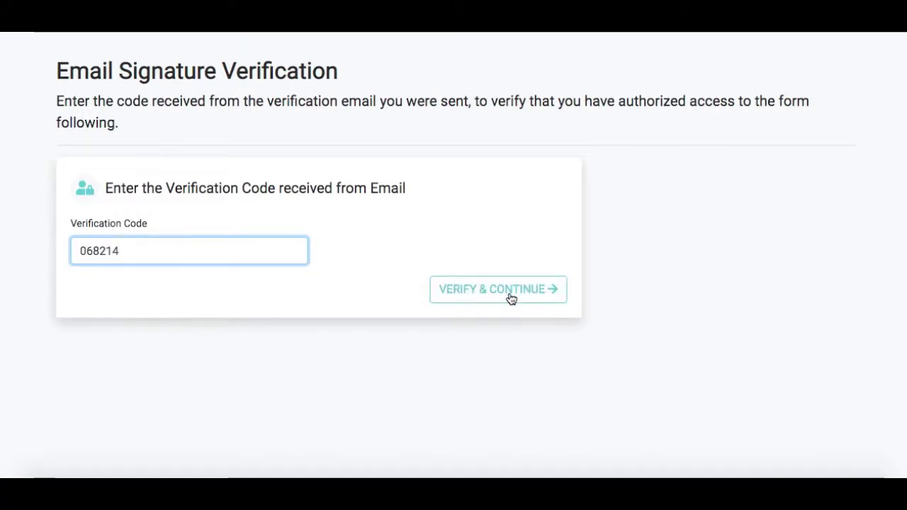
pyautogui.click(511, 299)
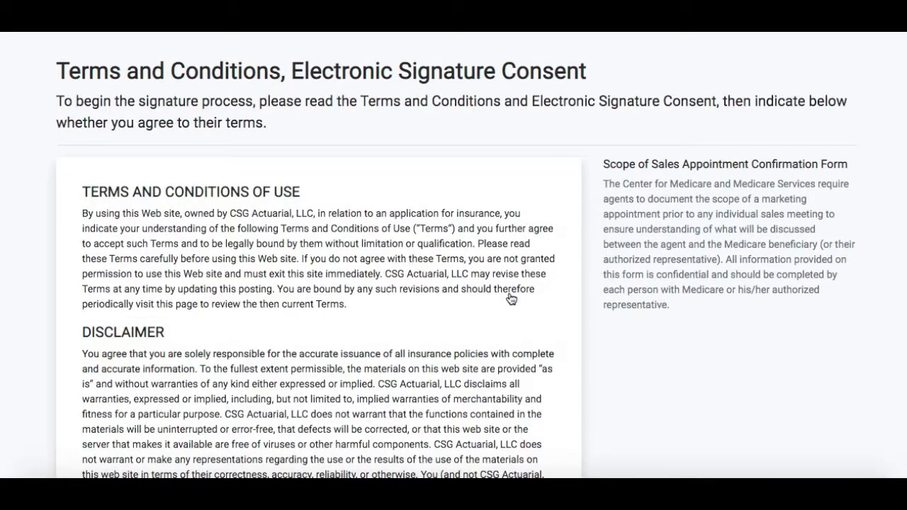
# Accept the Statement of Consent for electronic records and signatures
pyautogui.scroll(-20, 511, 298)
pyautogui.scroll(-5, 511, 299)
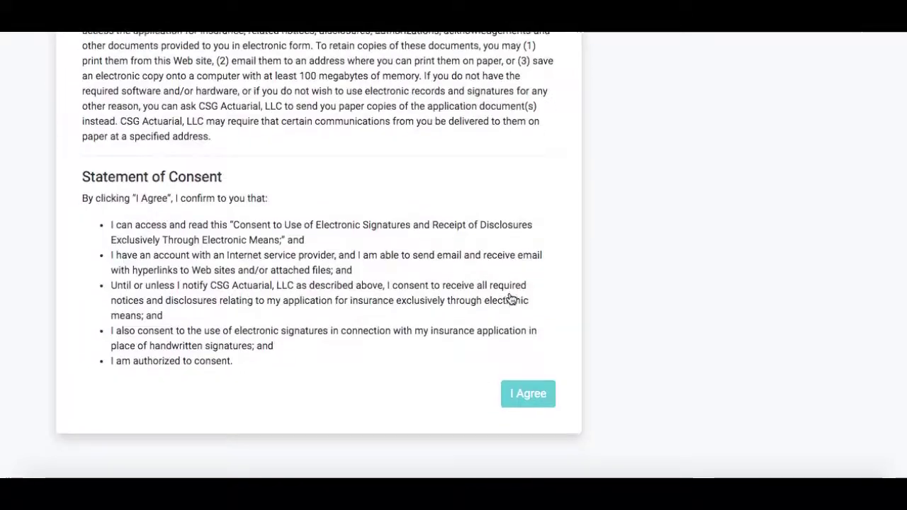
pyautogui.click(535, 401)
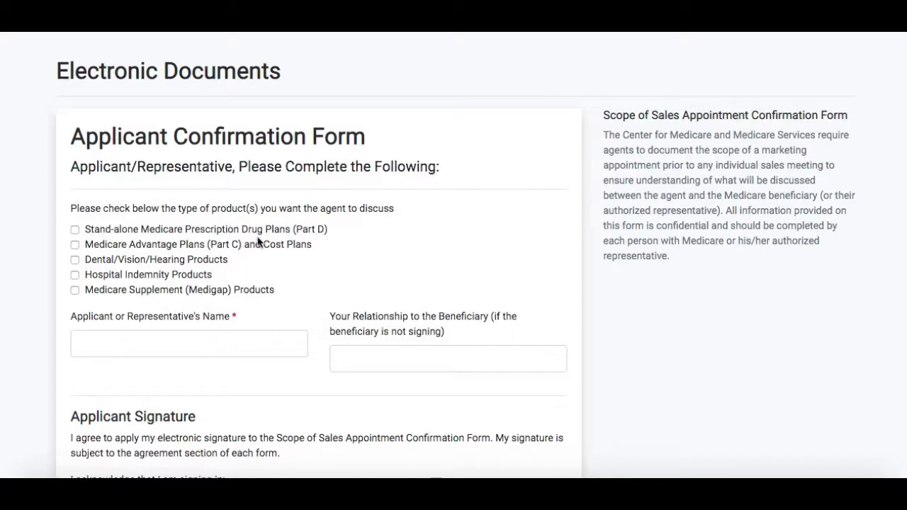
# Select Part D and Part C Medicare Advantage plans and enter the applicant's name
pyautogui.click(75, 230)
pyautogui.click(76, 246)
pyautogui.click(148, 345)
pyautogui.write('John Smith')
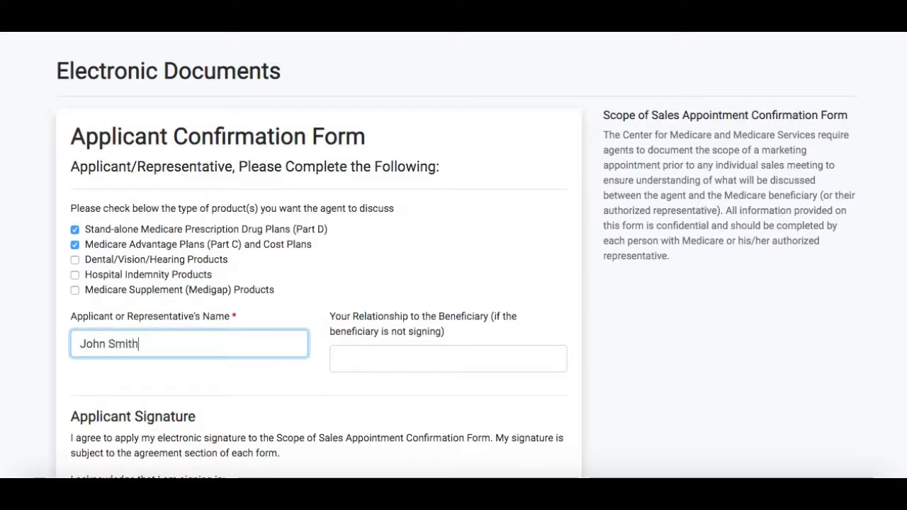
# Enter the signing city, state Nebraska and zip code
pyautogui.scroll(-4, 475, 263)
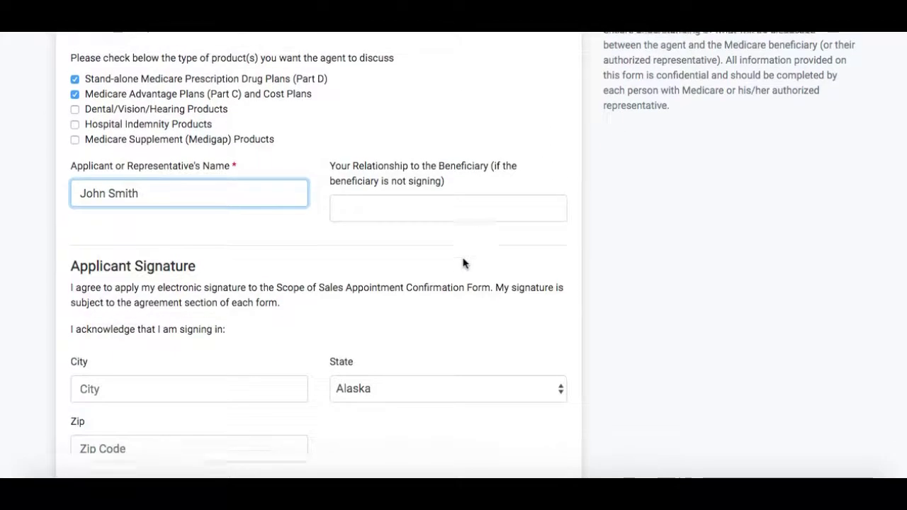
pyautogui.click(133, 286)
pyautogui.write('Omaha')
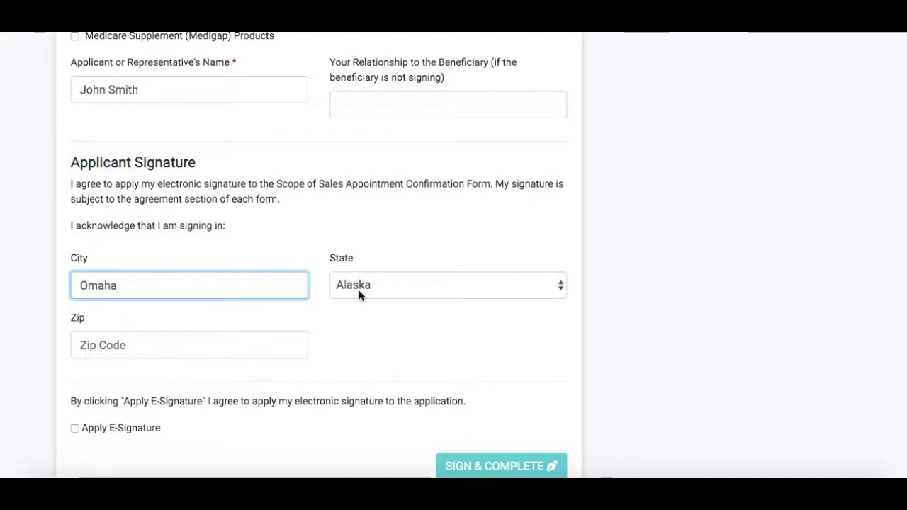
pyautogui.click(358, 288)
pyautogui.press('n')
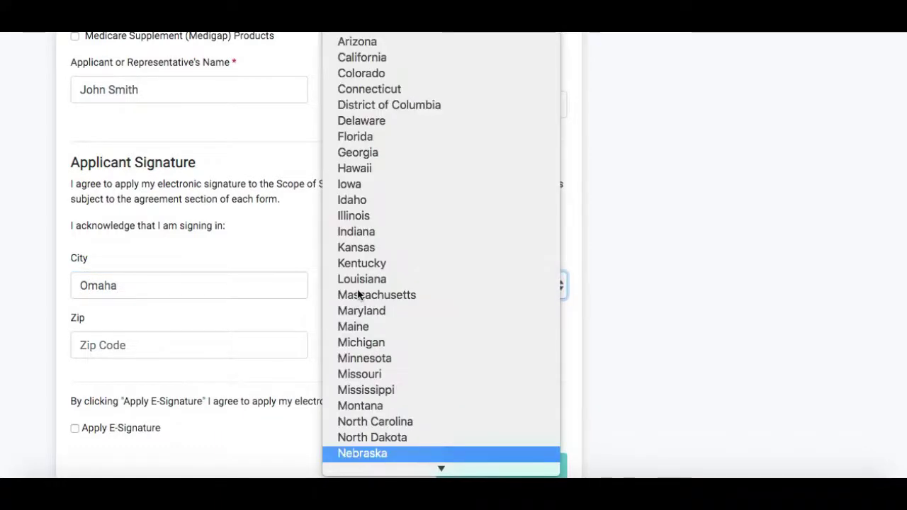
pyautogui.press('Return')
pyautogui.click(168, 345)
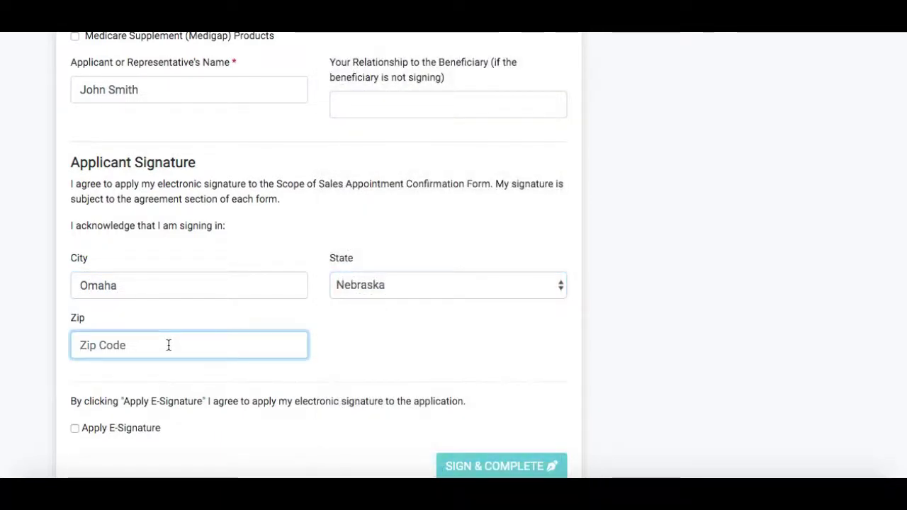
pyautogui.write('68124')
# Tick Apply E-Signature and sign and complete the applicant form
pyautogui.scroll(-1, 127, 402)
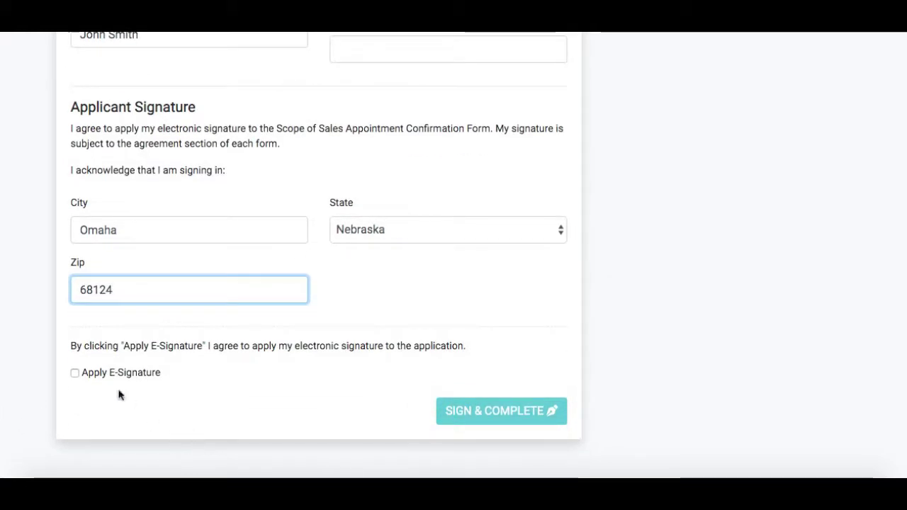
pyautogui.click(75, 374)
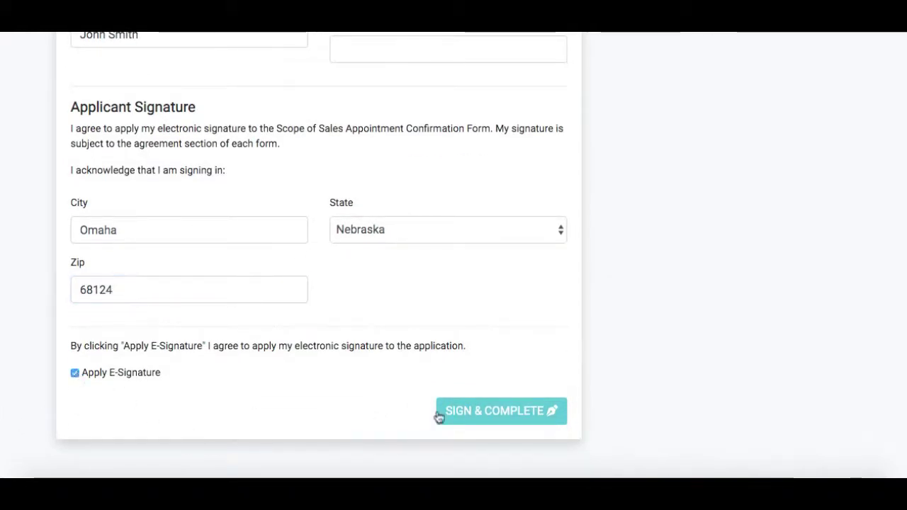
pyautogui.click(465, 421)
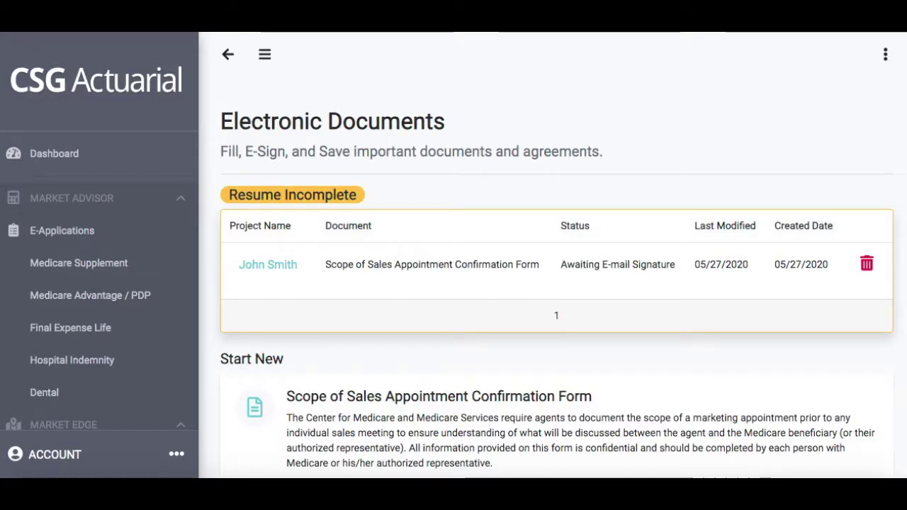
# Refresh the documents list to show Signed, Awaiting Producer Data, then open the applicant's document
pyautogui.press('super+r')
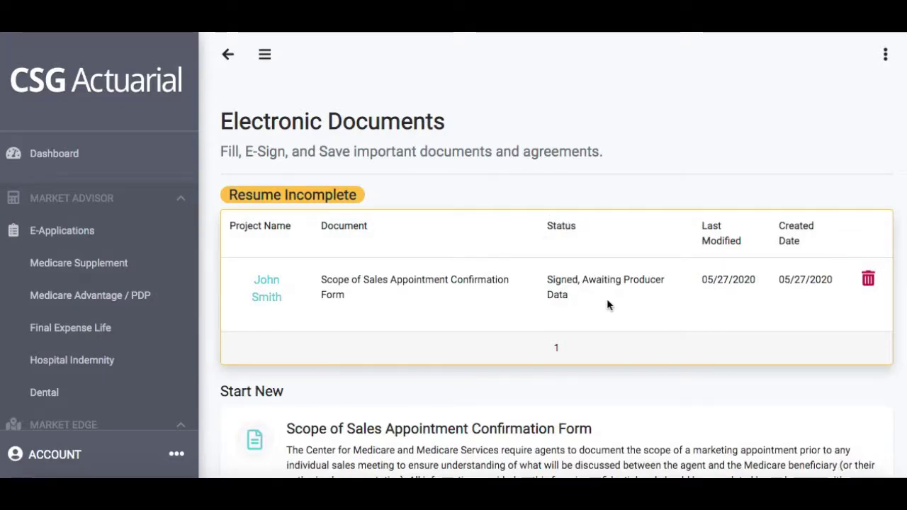
pyautogui.click(272, 291)
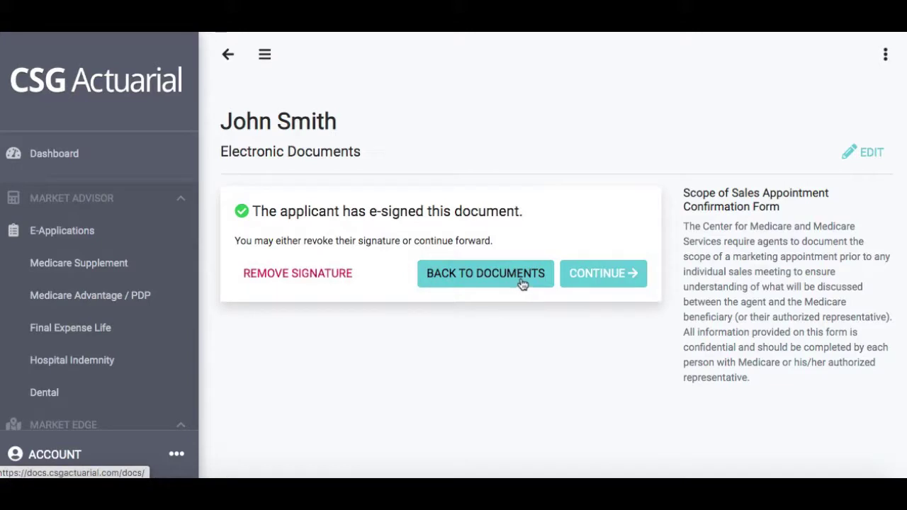
# Continue past the e-signed notice to the blank Agent Confirmation Form
pyautogui.click(603, 273)
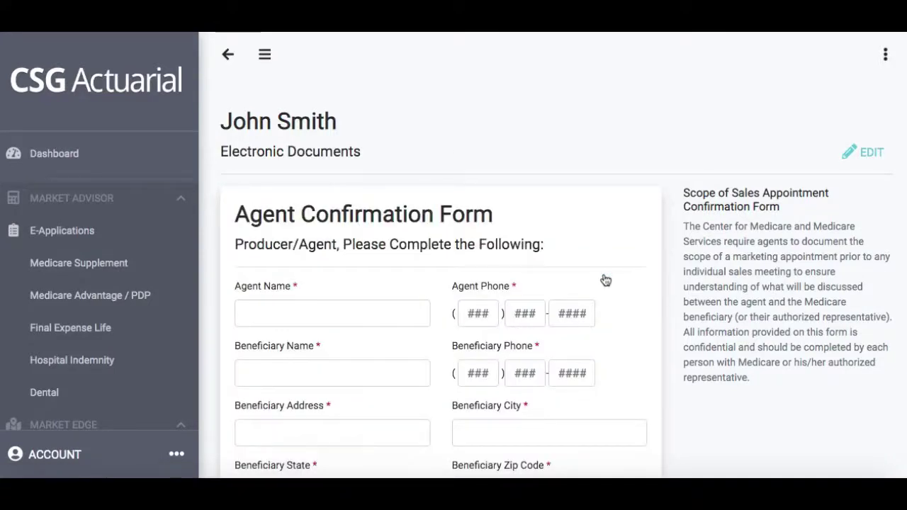
pyautogui.scroll(-5, 606, 281)
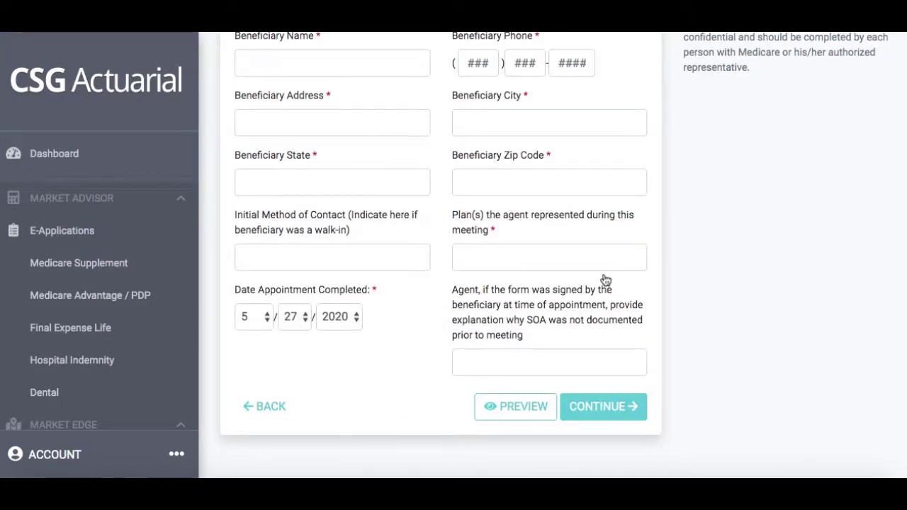
pyautogui.click(533, 410)
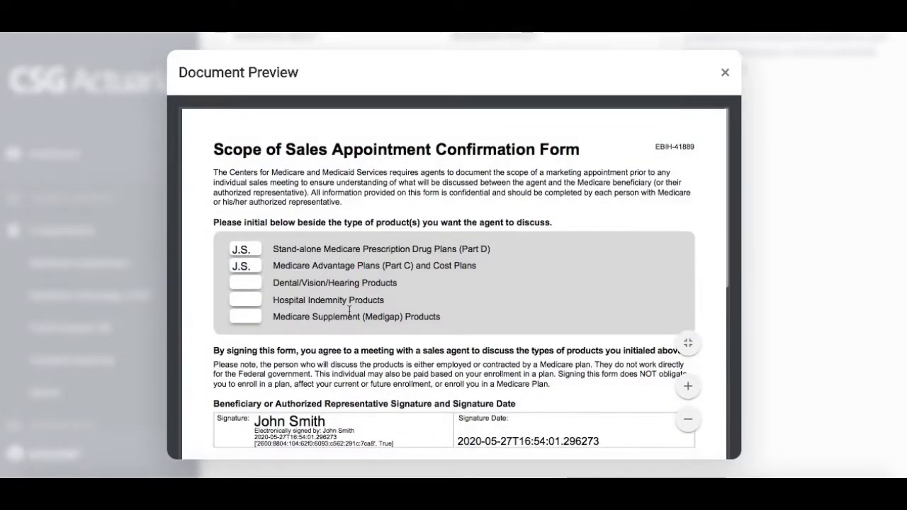
pyautogui.scroll(-2, 349, 310)
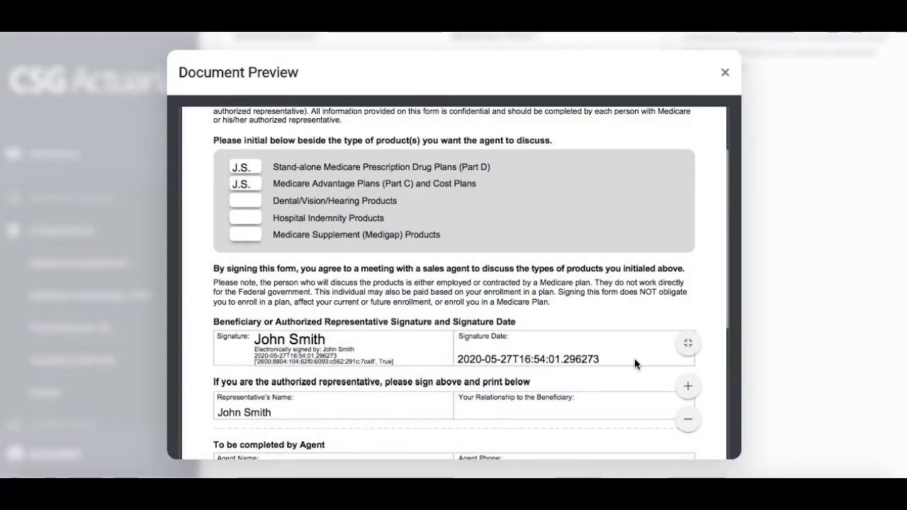
pyautogui.click(726, 74)
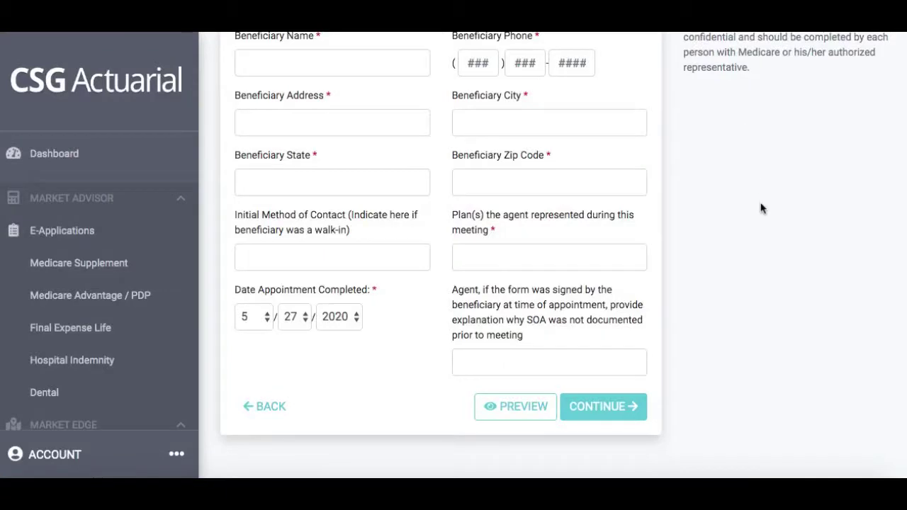
# Enter the agent's name and phone number
pyautogui.scroll(2, 761, 206)
pyautogui.scroll(4, 761, 209)
pyautogui.scroll(-1, 515, 246)
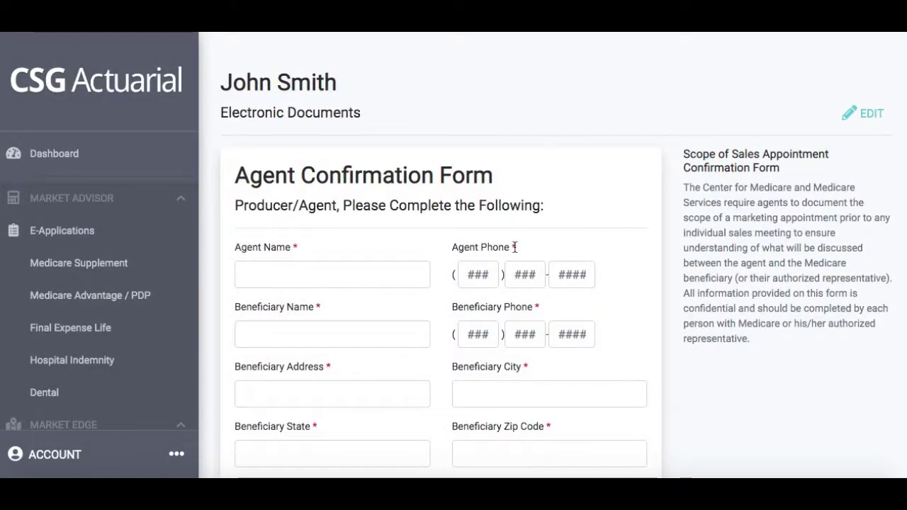
pyautogui.scroll(-1, 409, 244)
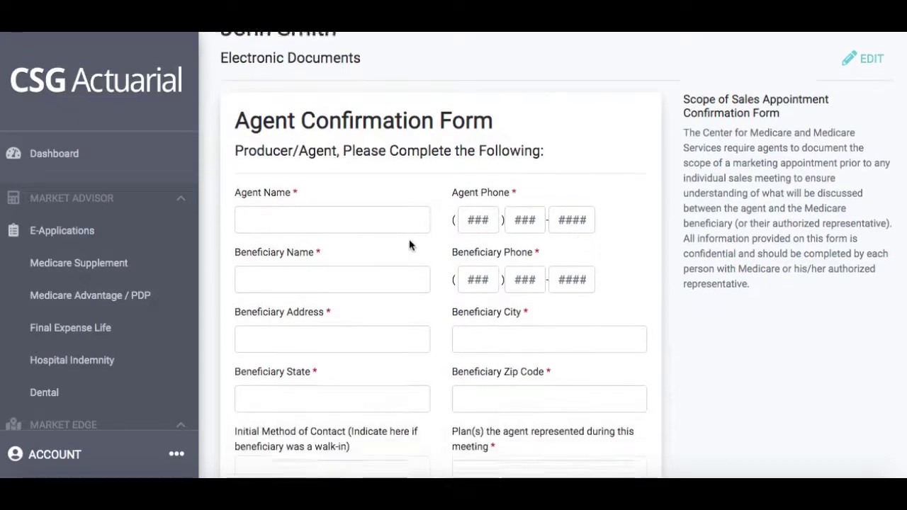
pyautogui.click(374, 220)
pyautogui.press('Tab')
pyautogui.write('555555555')
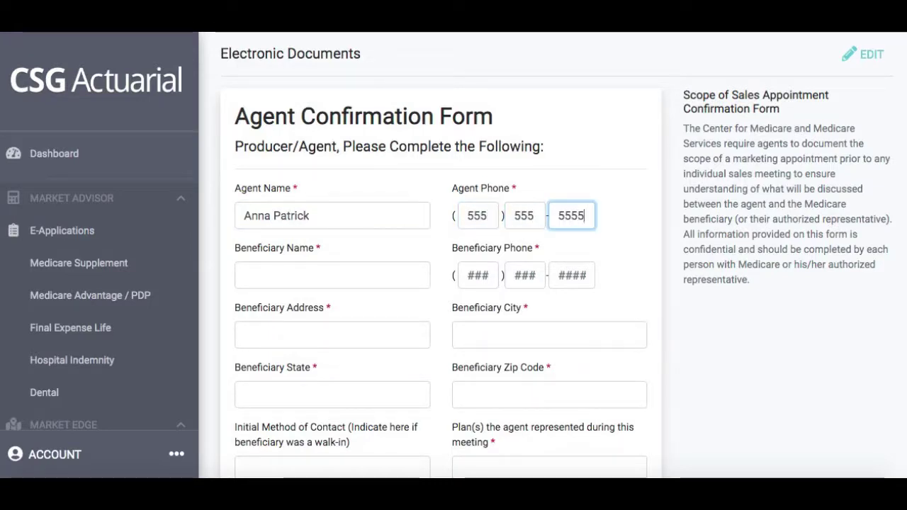
# Fill in the beneficiary's name, phone, street address, city, state NE and zip code
pyautogui.click(317, 274)
pyautogui.write('JO')
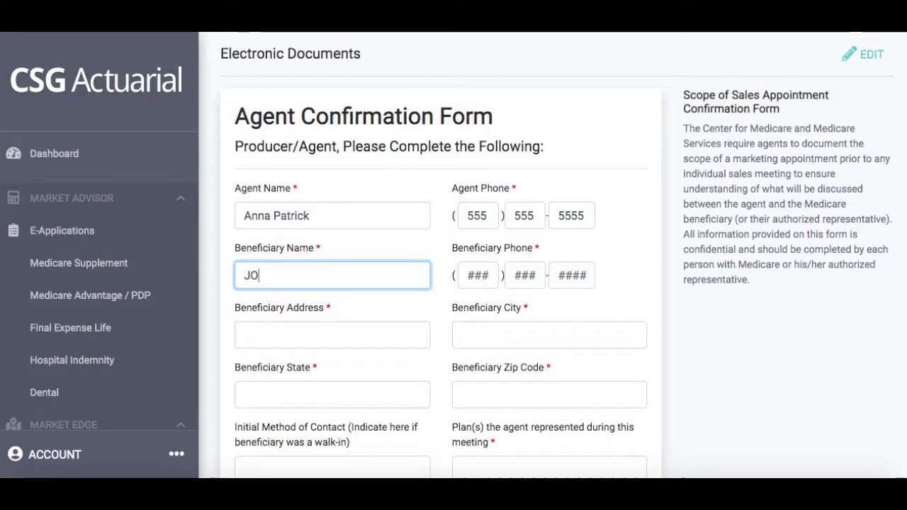
pyautogui.write('hnohn Smith')
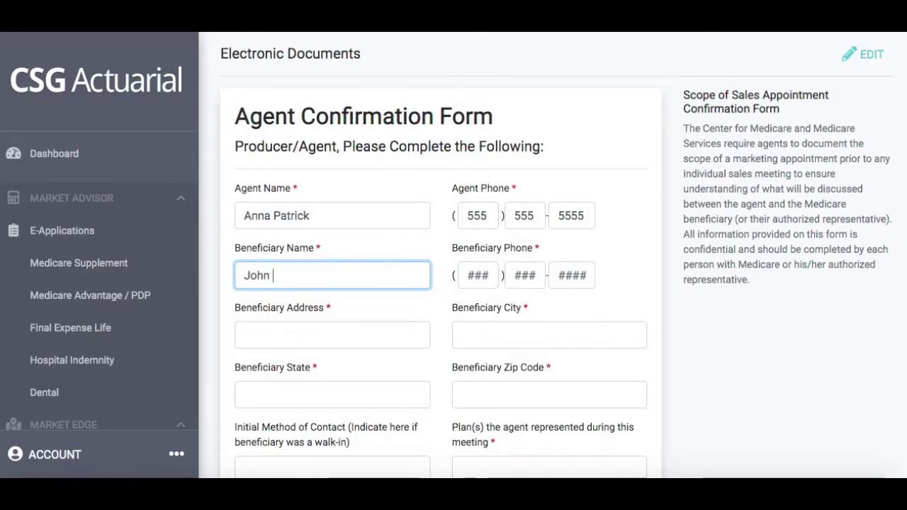
pyautogui.press('Tab')
pyautogui.write('4')
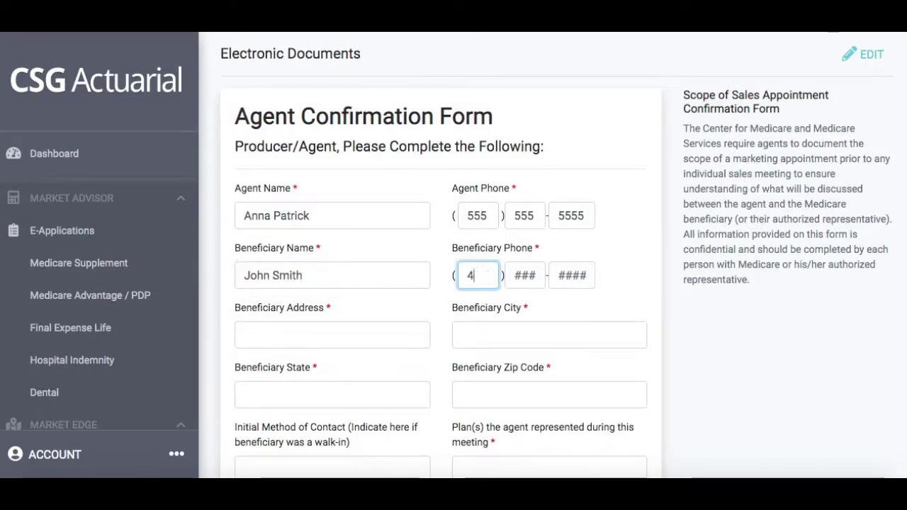
pyautogui.write('444444444')
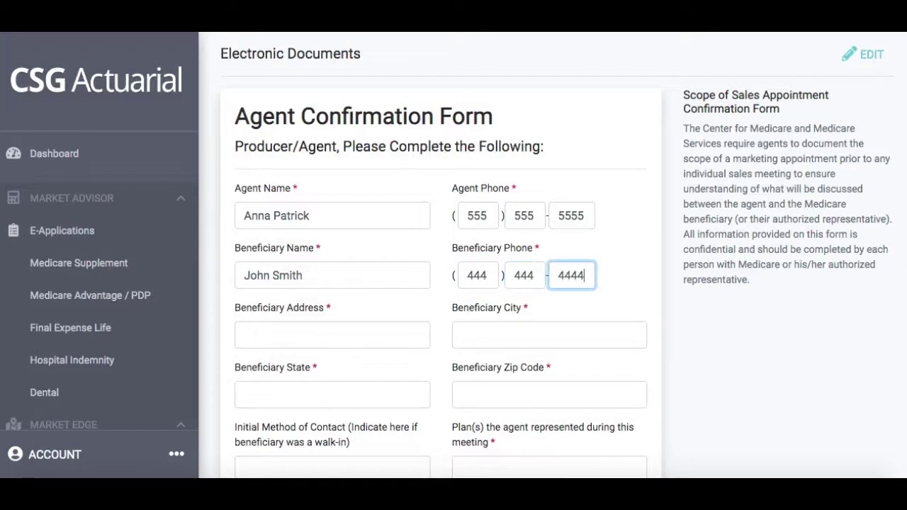
pyautogui.click(245, 337)
pyautogui.write('123 ')
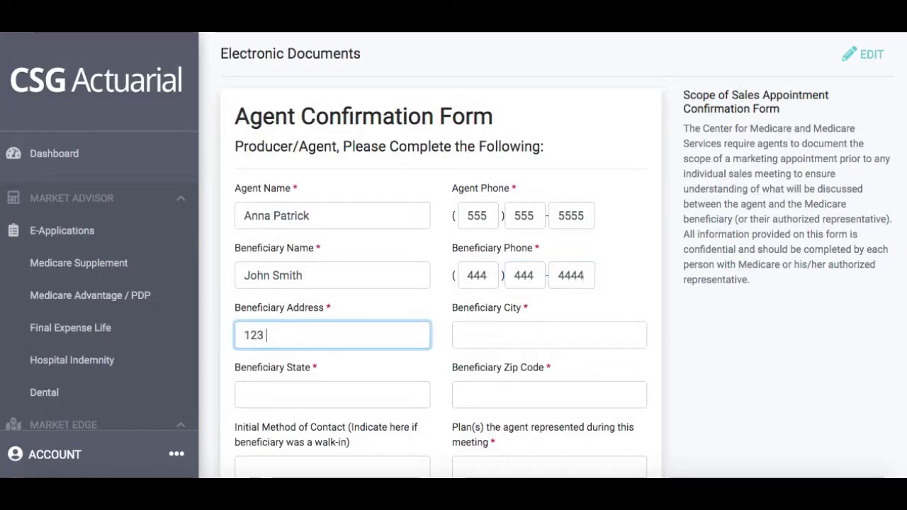
pyautogui.write('W Rd')
pyautogui.press('Tab')
pyautogui.write('Omaha')
pyautogui.click(259, 395)
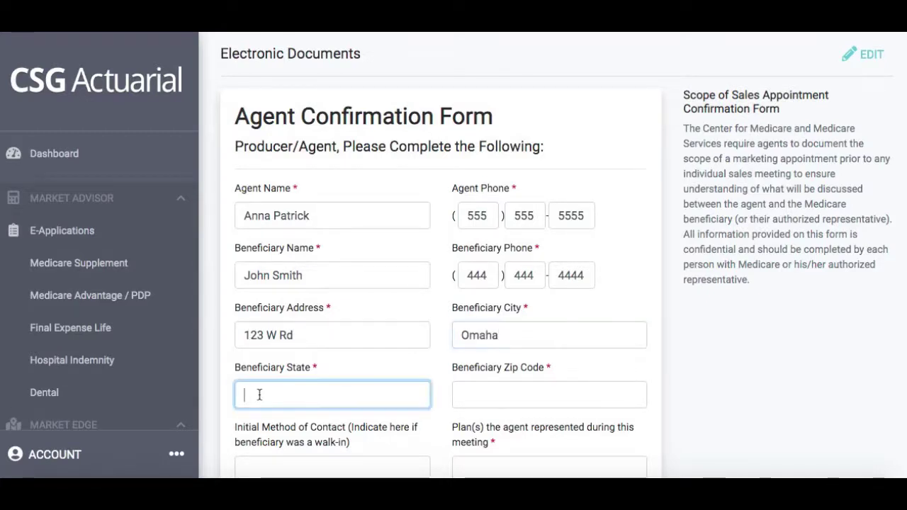
pyautogui.write('NE')
pyautogui.click(538, 399)
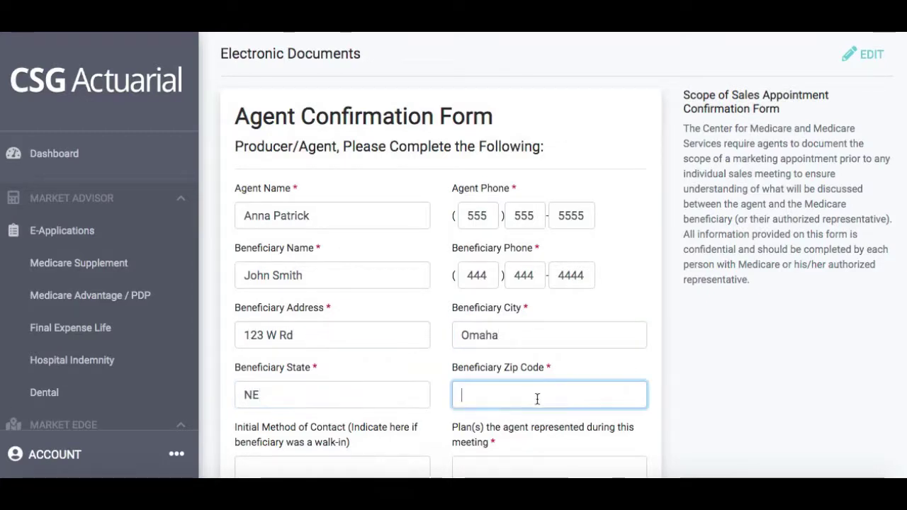
pyautogui.write('68124')
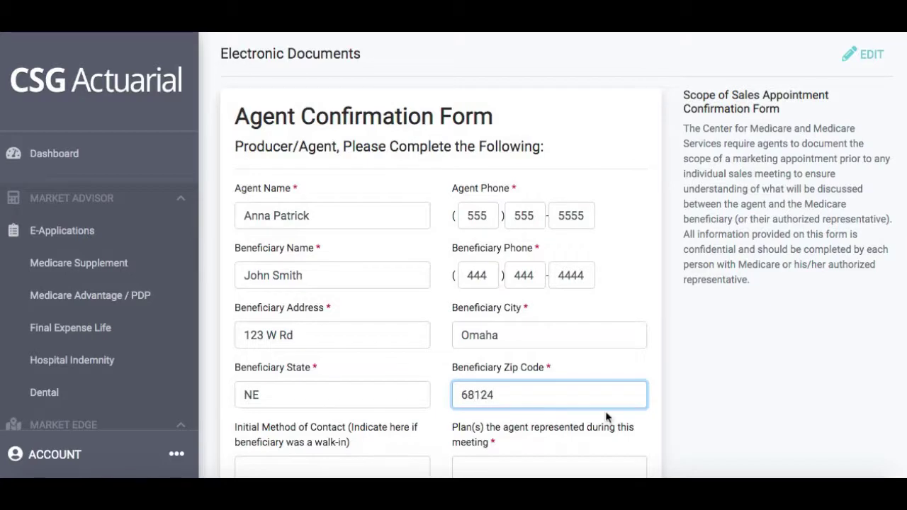
# Enter 'Part D Aetna' as the plan represented
pyautogui.scroll(-3, 606, 418)
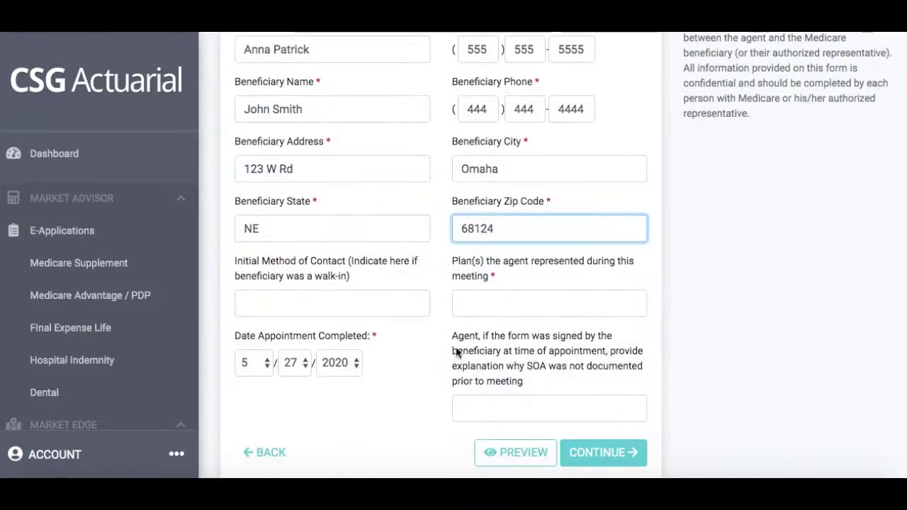
pyautogui.click(542, 301)
pyautogui.write('Part D Aetna')
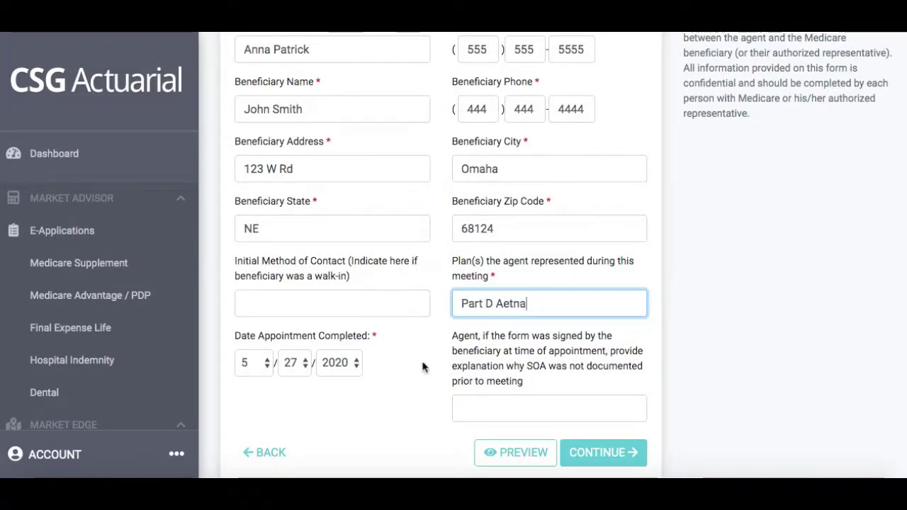
pyautogui.scroll(-1, 423, 376)
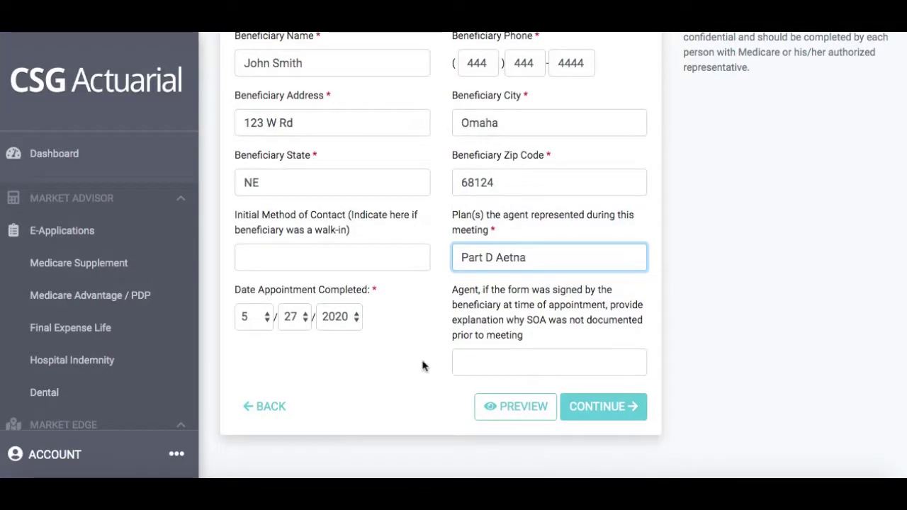
# Submit the Scope of Sales form and apply the agent's electronic signature to complete it
pyautogui.click(612, 412)
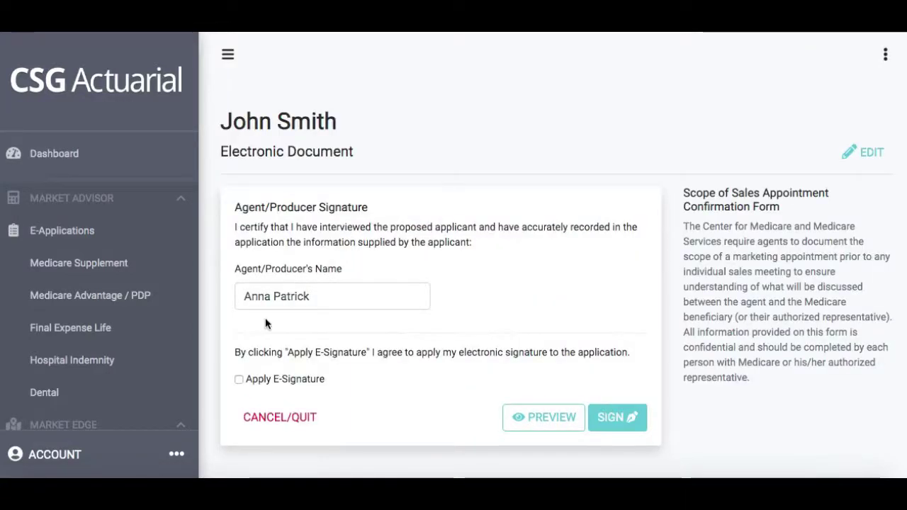
pyautogui.click(239, 380)
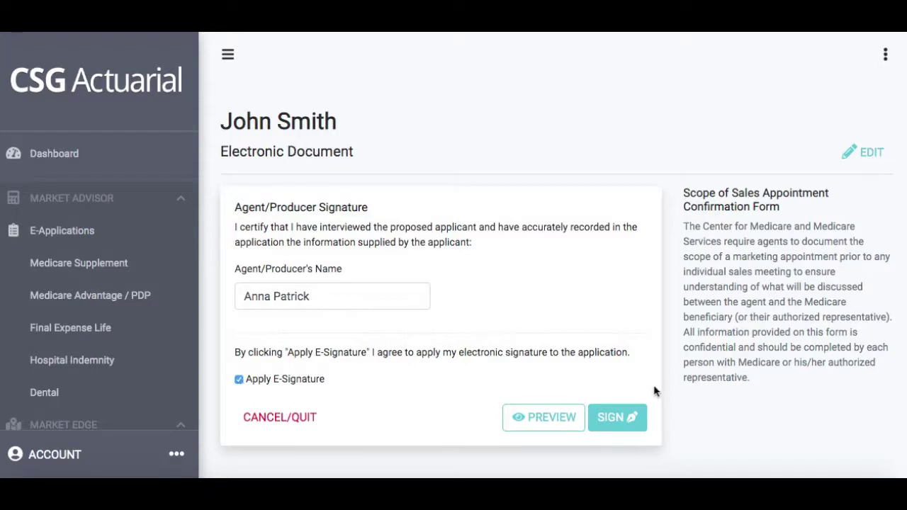
pyautogui.click(631, 418)
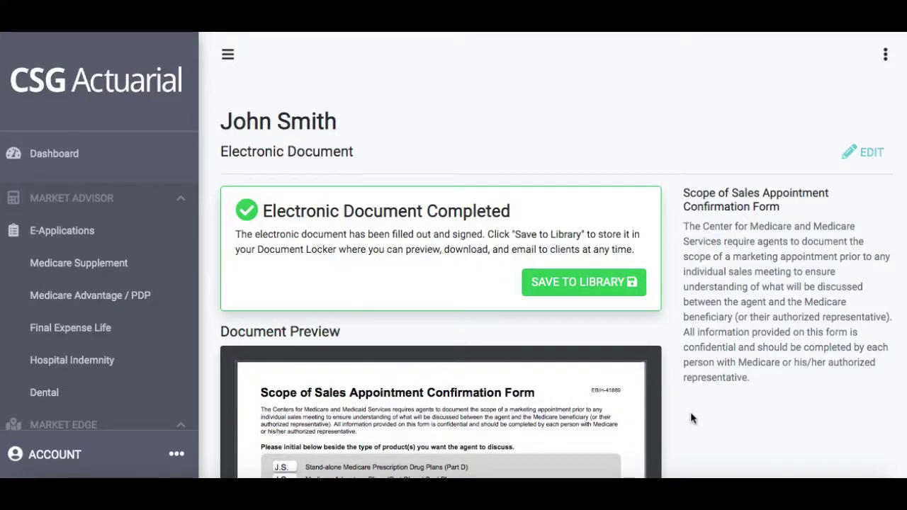
pyautogui.scroll(-3, 690, 418)
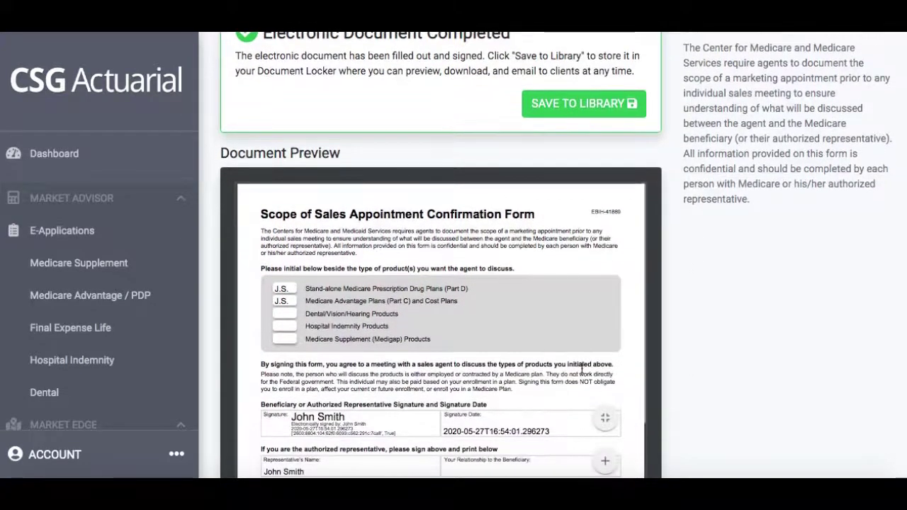
pyautogui.scroll(-5, 582, 367)
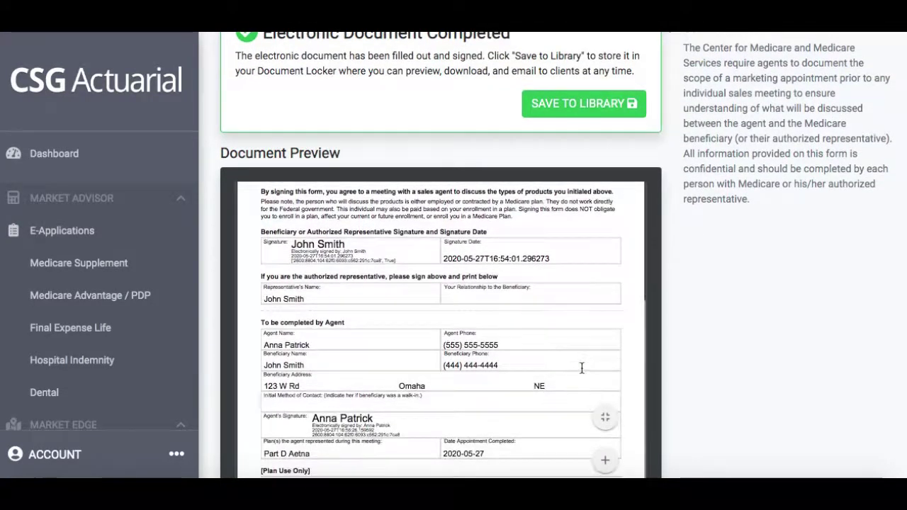
pyautogui.scroll(-1, 582, 367)
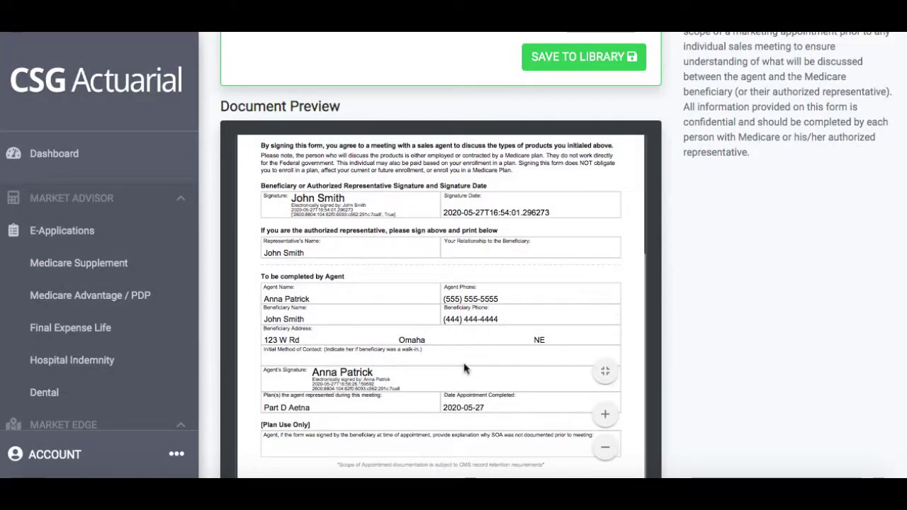
pyautogui.scroll(5, 465, 367)
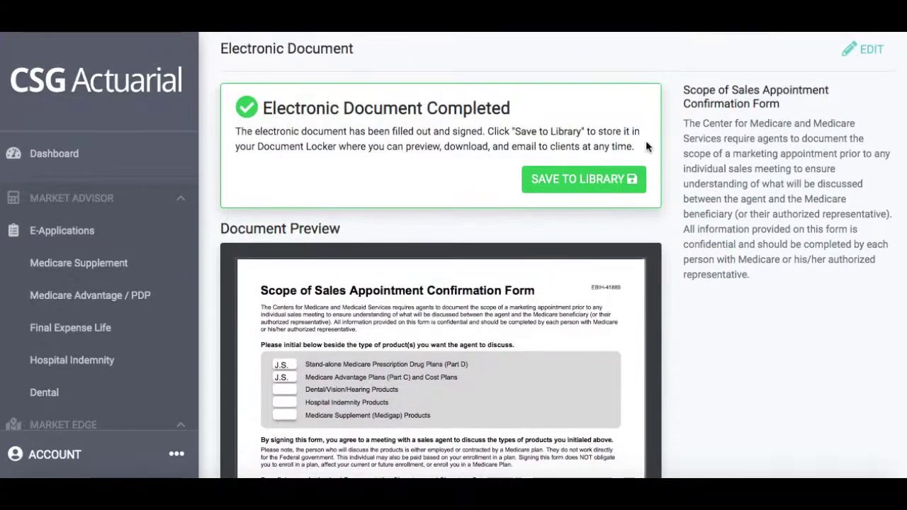
# Save the signed Scope of Sales form to the Document Locker as a new PDF entry
pyautogui.click(573, 183)
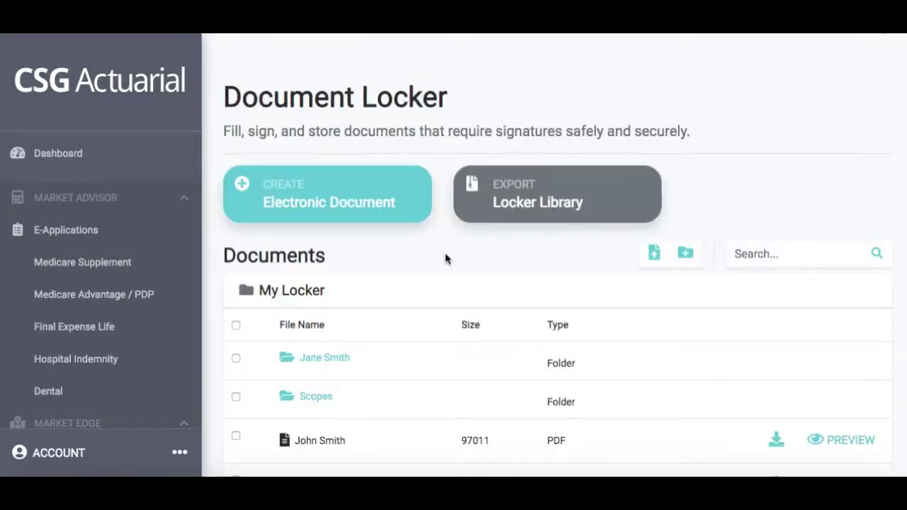
pyautogui.scroll(-2, 445, 259)
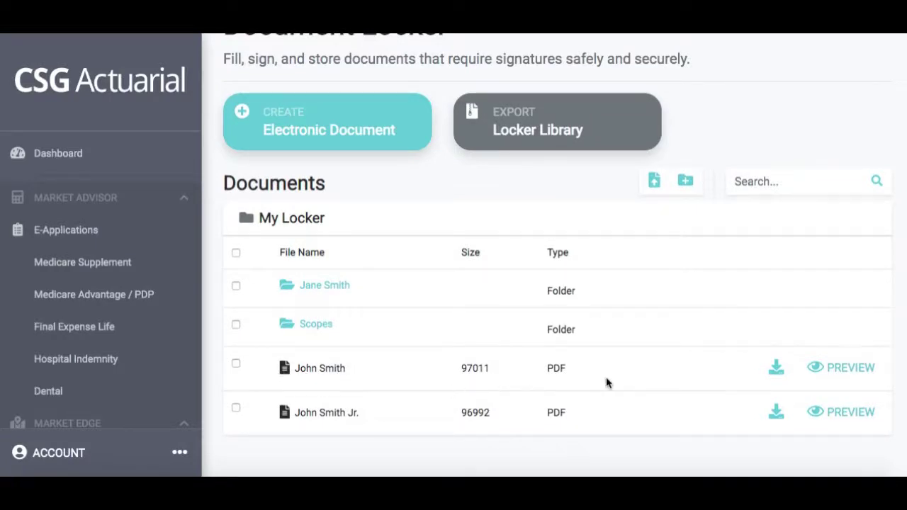
pyautogui.click(837, 367)
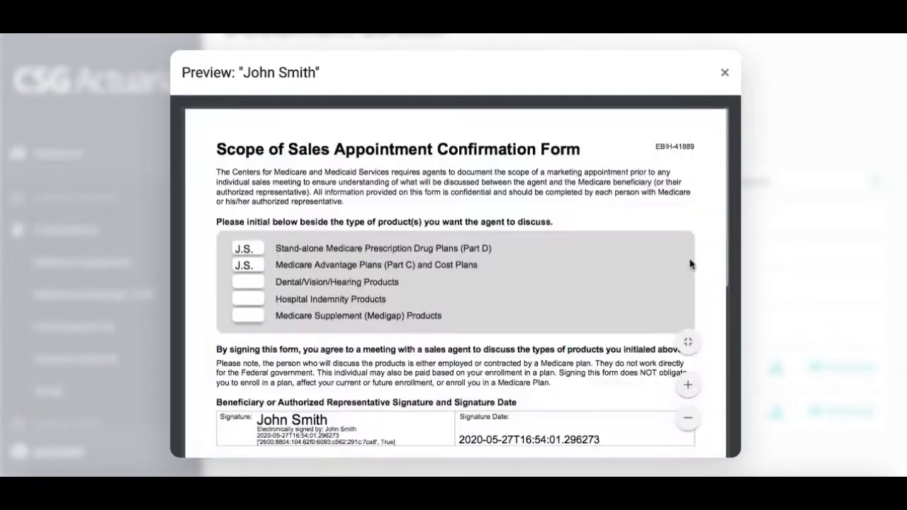
pyautogui.scroll(-3, 690, 265)
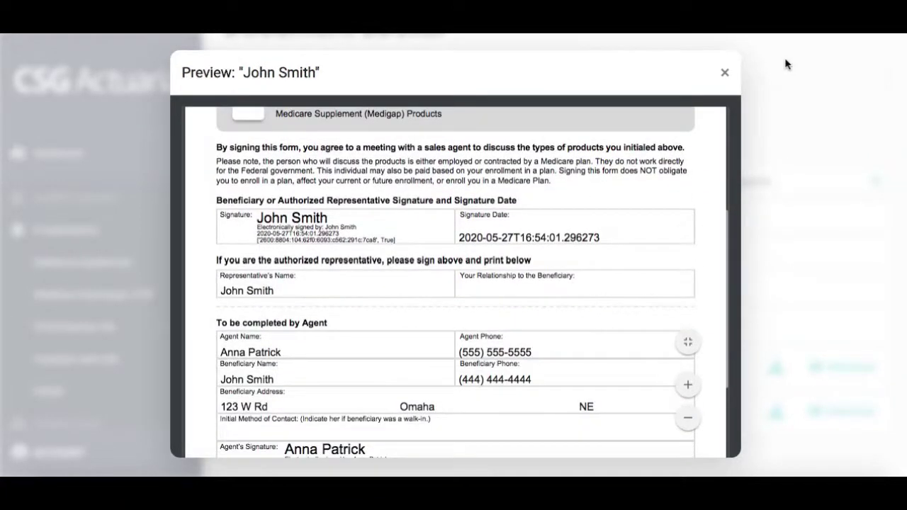
pyautogui.click(726, 74)
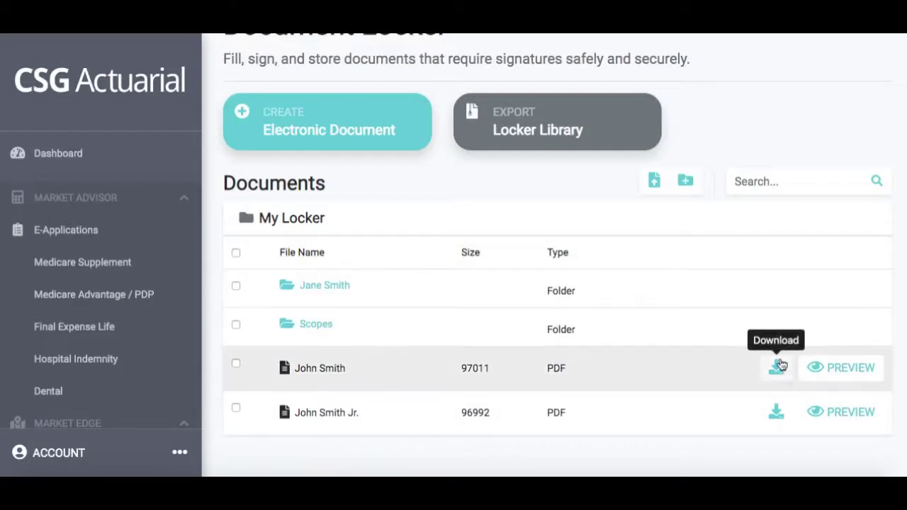